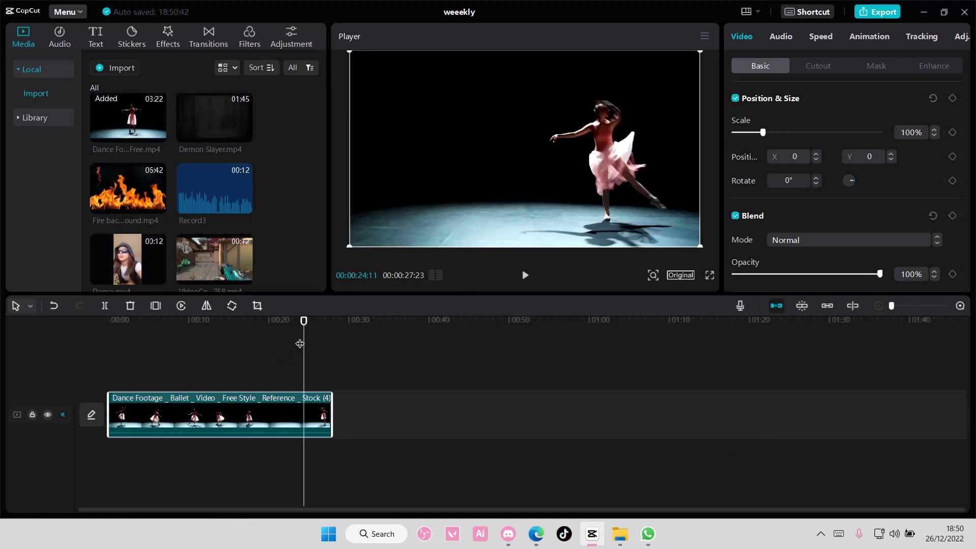
- Return the playhead to 00:00 and paste a duplicate of the dance clip onto a track above
drag(300, 344, 81, 346)
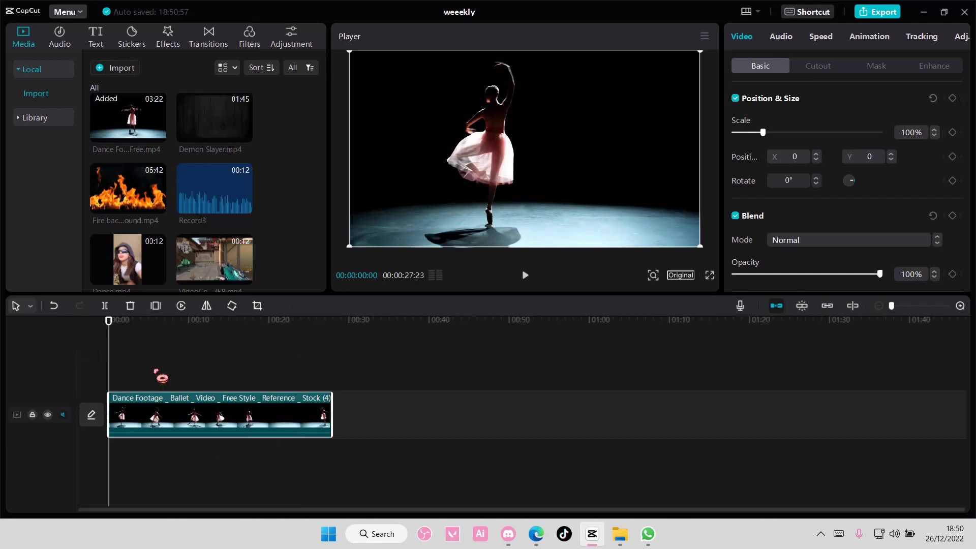
key(ctrl+v)
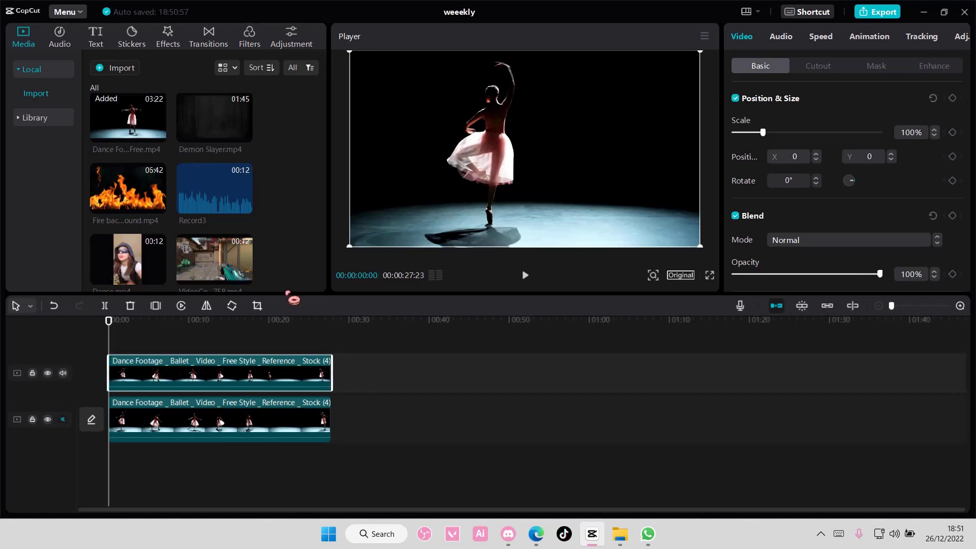
- Give the top clip Brightness 31, Contrast 30, Highlight -8, Shadow 29, illumination 13 and Sharpen 27
click(959, 46)
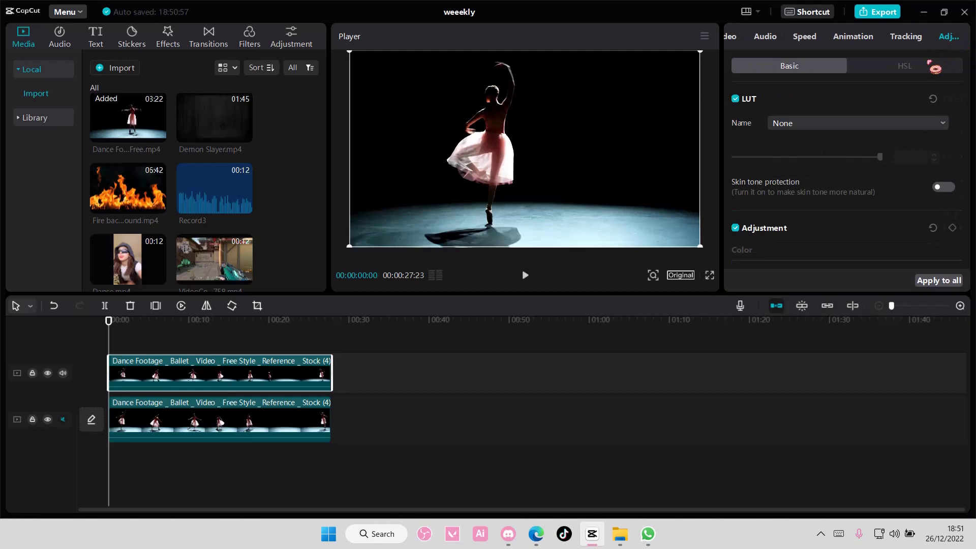
scroll(801, 201, down, 5)
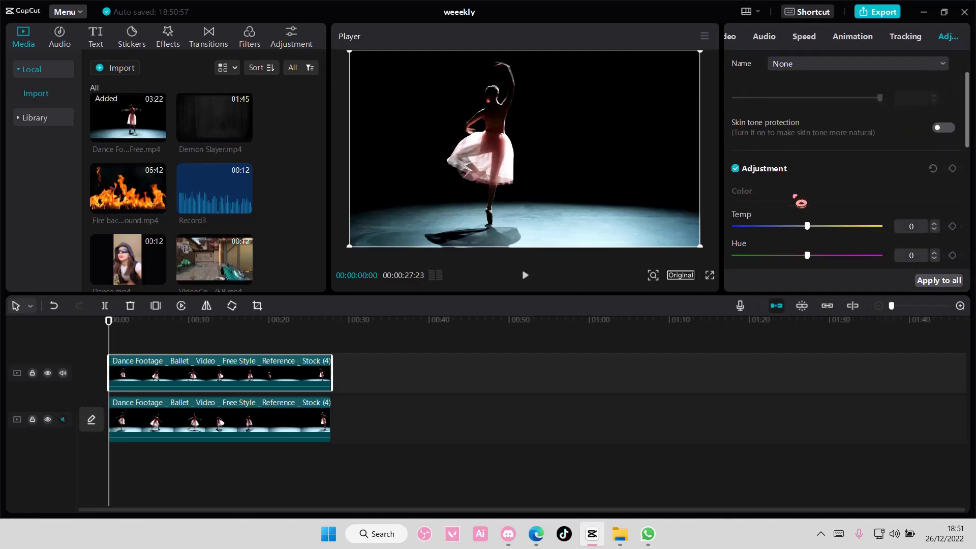
scroll(801, 195, down, 2)
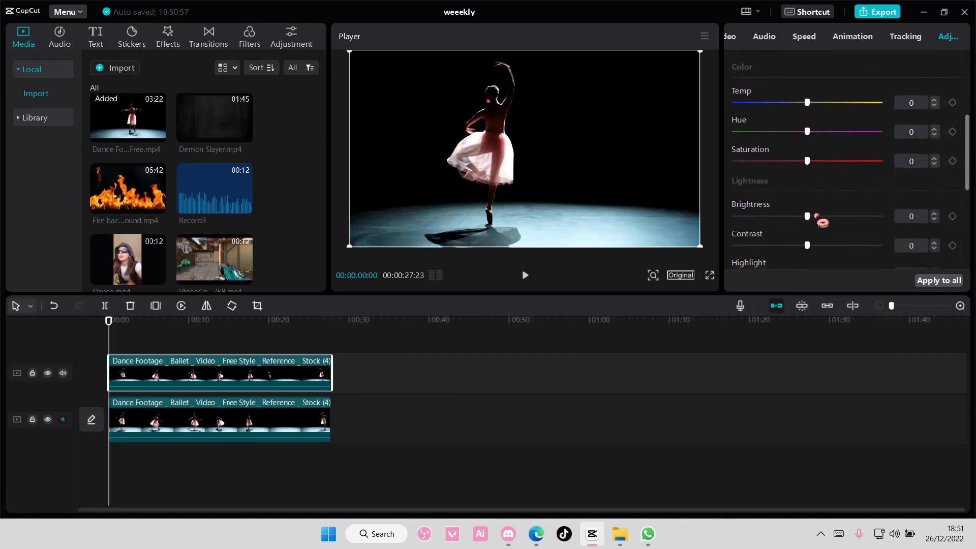
drag(807, 216, 832, 253)
scroll(855, 244, down, 1)
scroll(845, 232, down, 2)
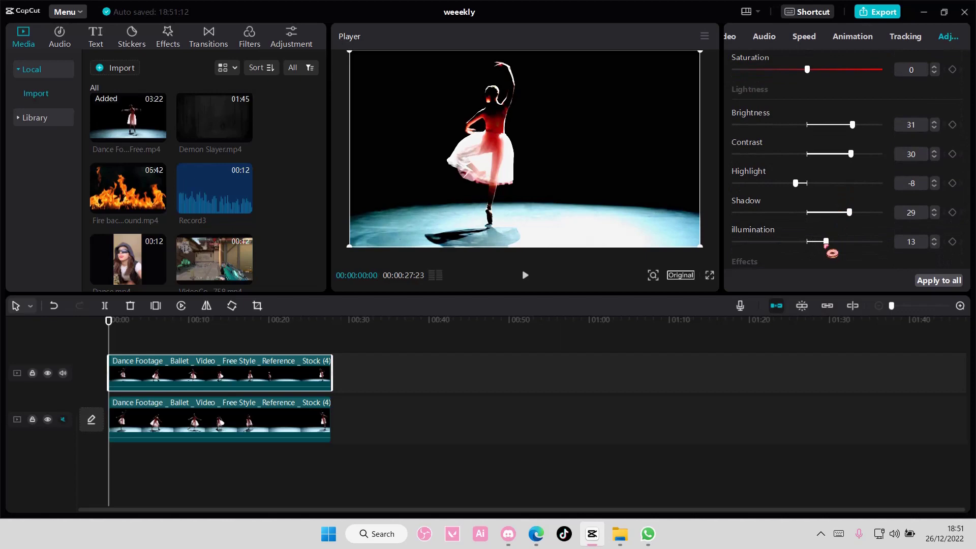
scroll(849, 231, down, 3)
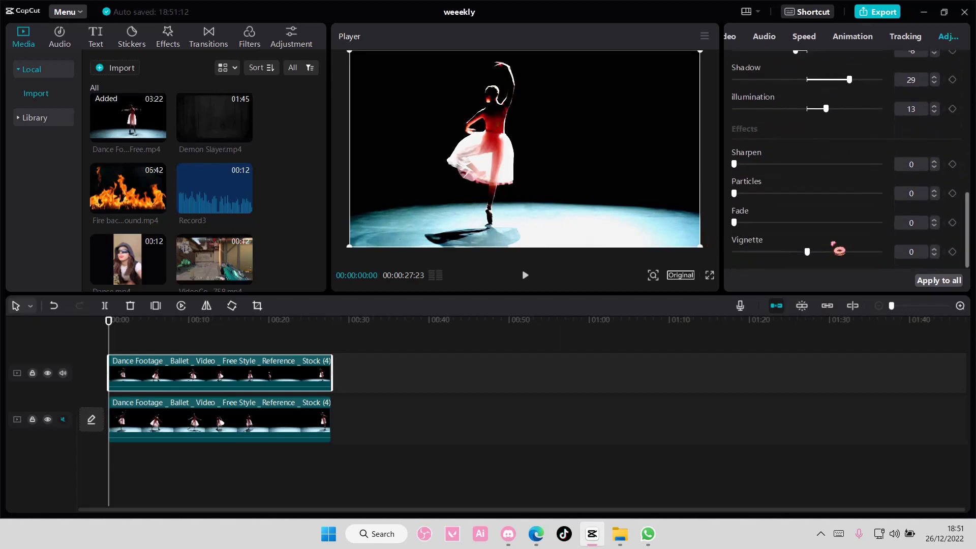
scroll(803, 174, up, 1)
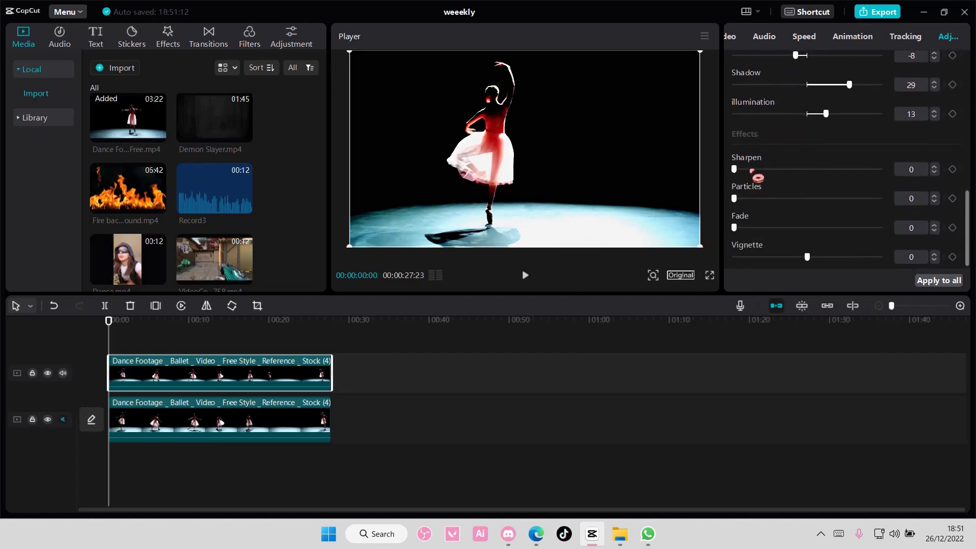
drag(751, 171, 772, 174)
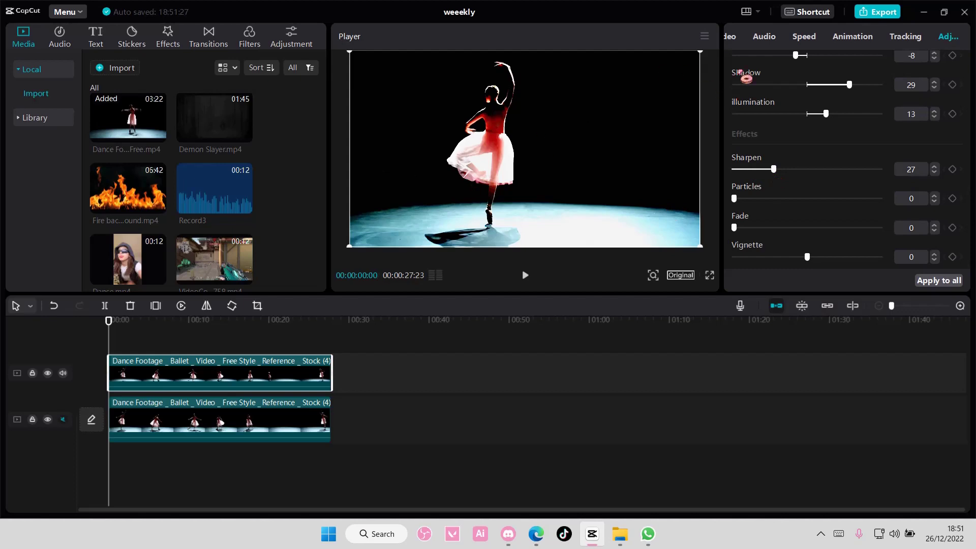
- Apply a Circle mask to the top clip, centred on the dancer at X -104, Y 0, with feather 3
click(734, 41)
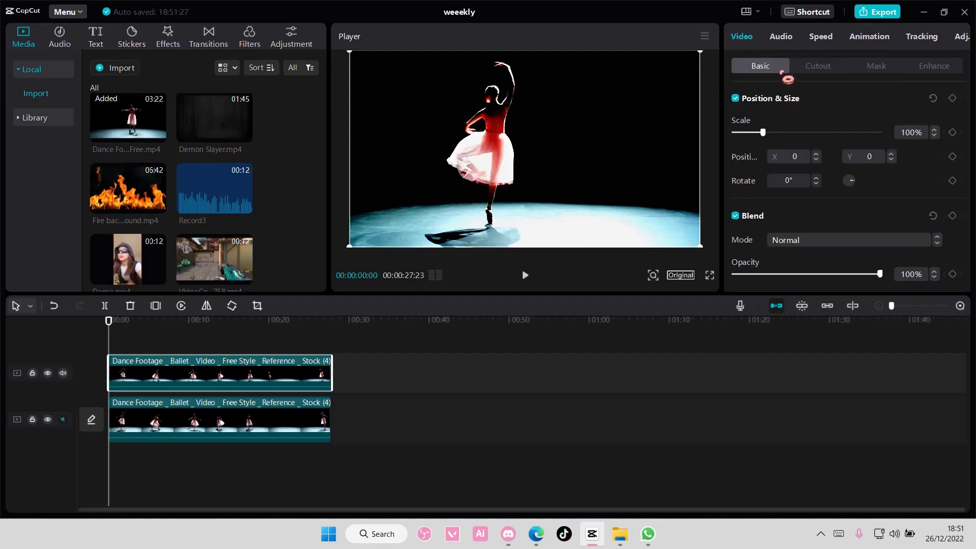
click(878, 69)
click(900, 134)
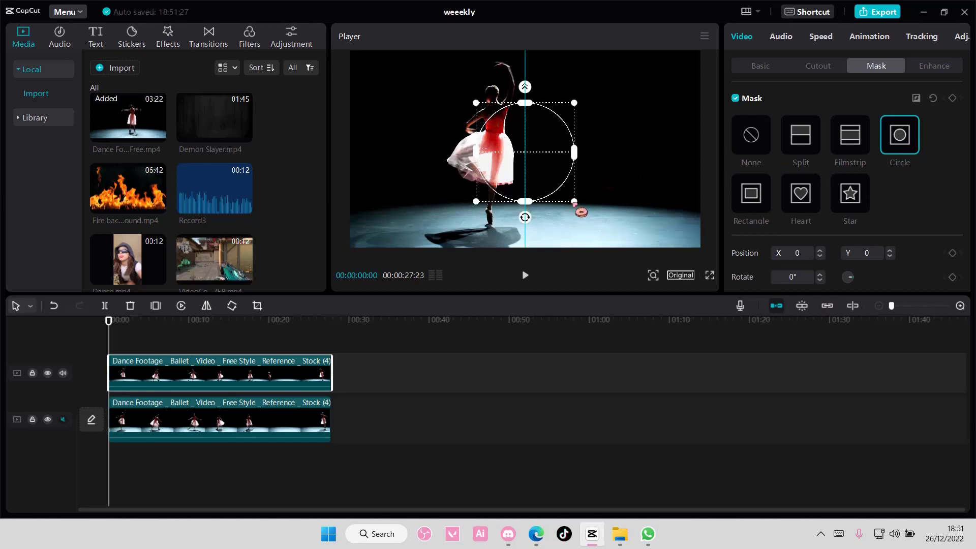
drag(571, 200, 509, 92)
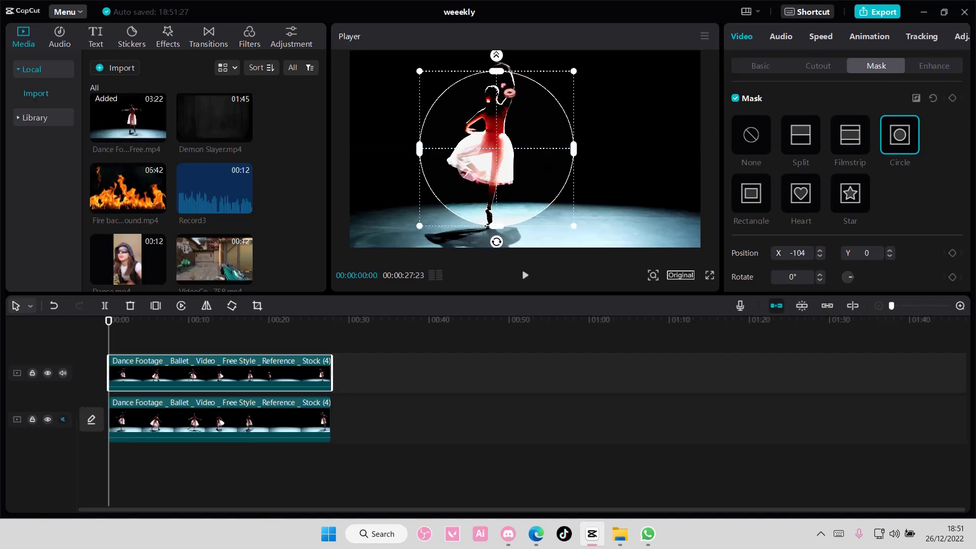
scroll(754, 207, down, 2)
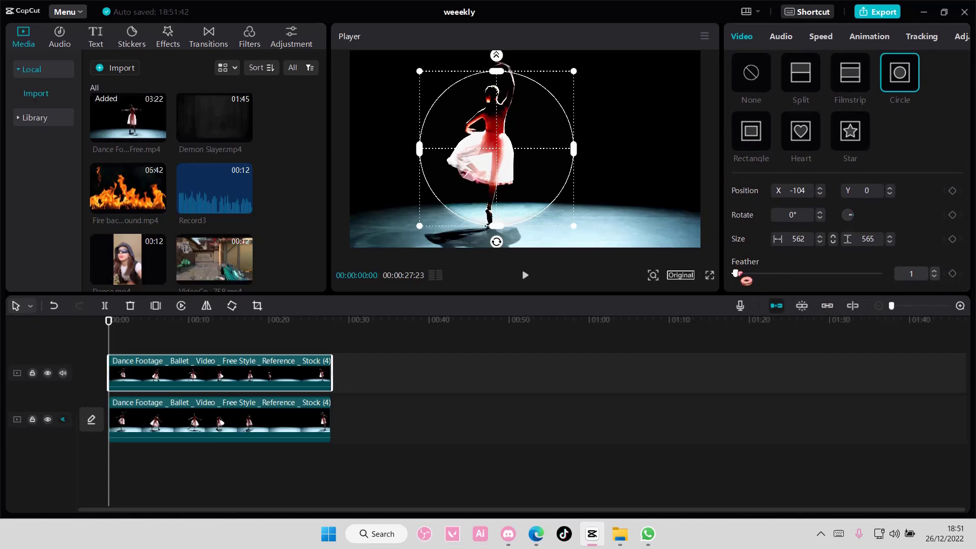
drag(745, 280, 748, 280)
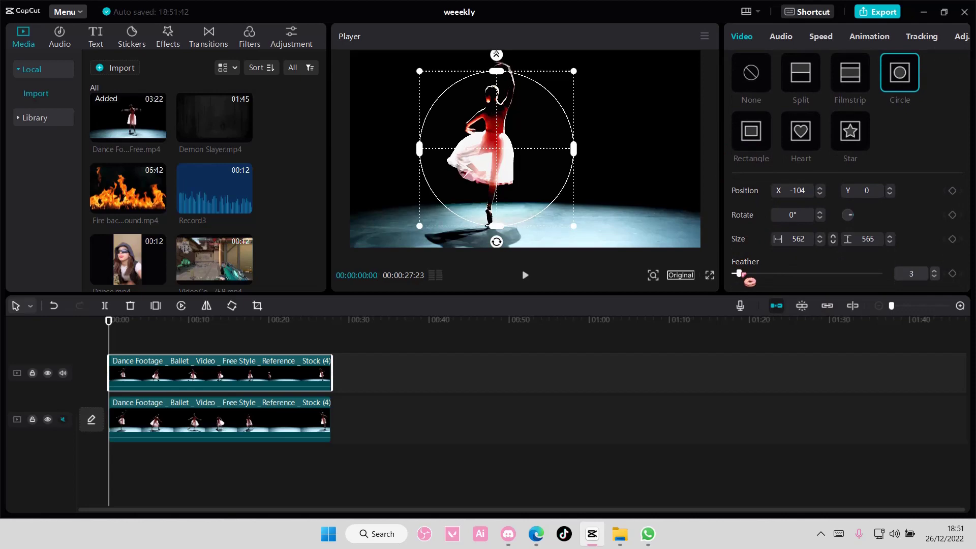
- Darken the bottom clip: Brightness, Highlight, Shadow and illumination -50, Contrast 50
click(131, 332)
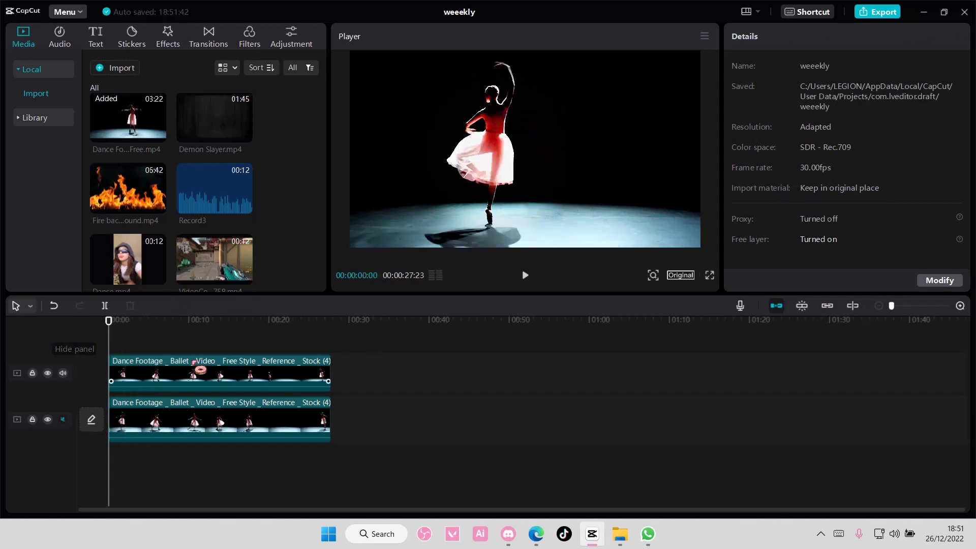
click(194, 363)
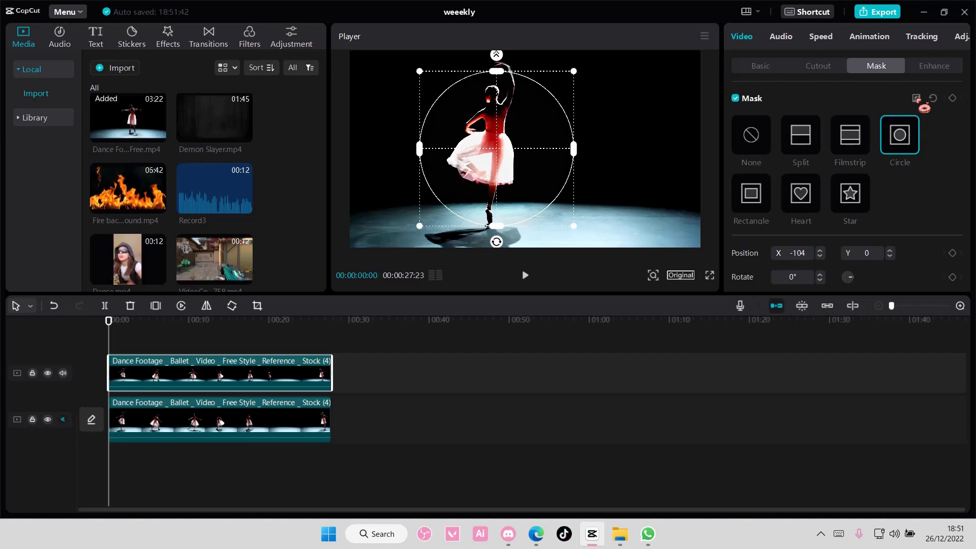
click(258, 422)
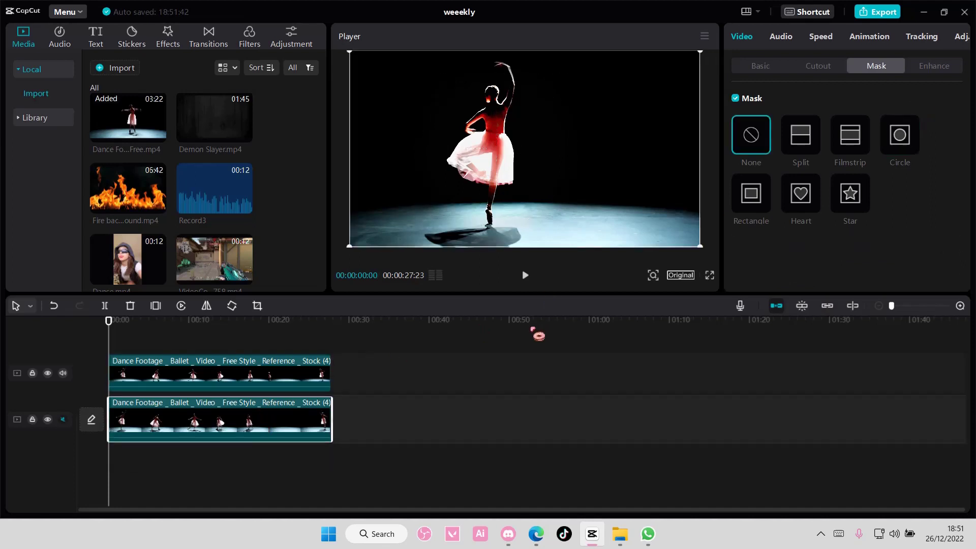
click(957, 39)
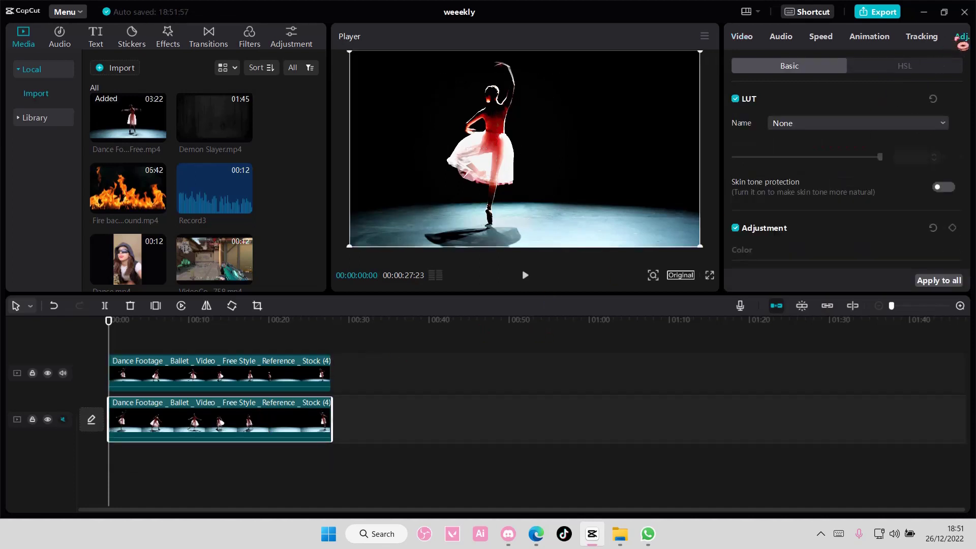
scroll(828, 235, down, 4)
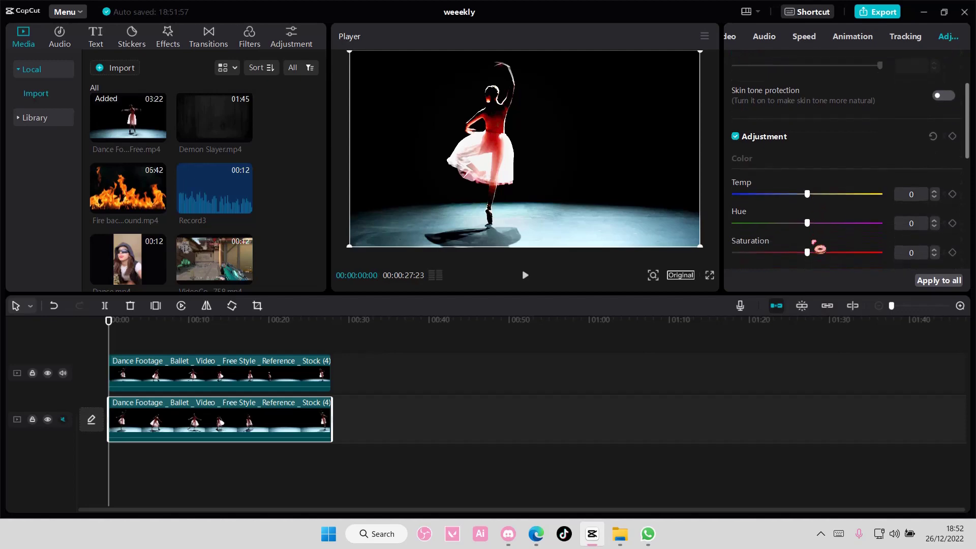
drag(805, 262, 726, 276)
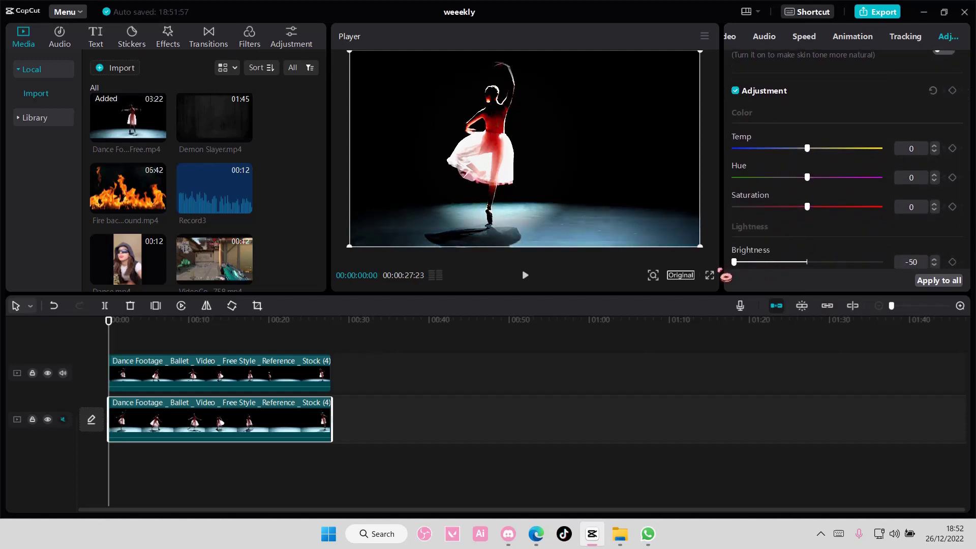
scroll(762, 249, down, 2)
drag(806, 247, 710, 240)
scroll(834, 226, down, 1)
scroll(773, 226, down, 3)
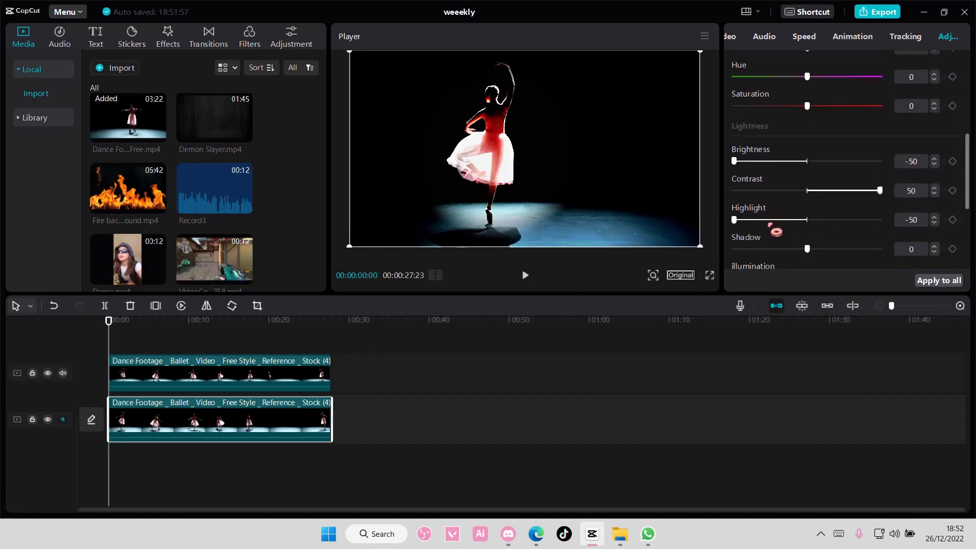
drag(808, 213, 734, 223)
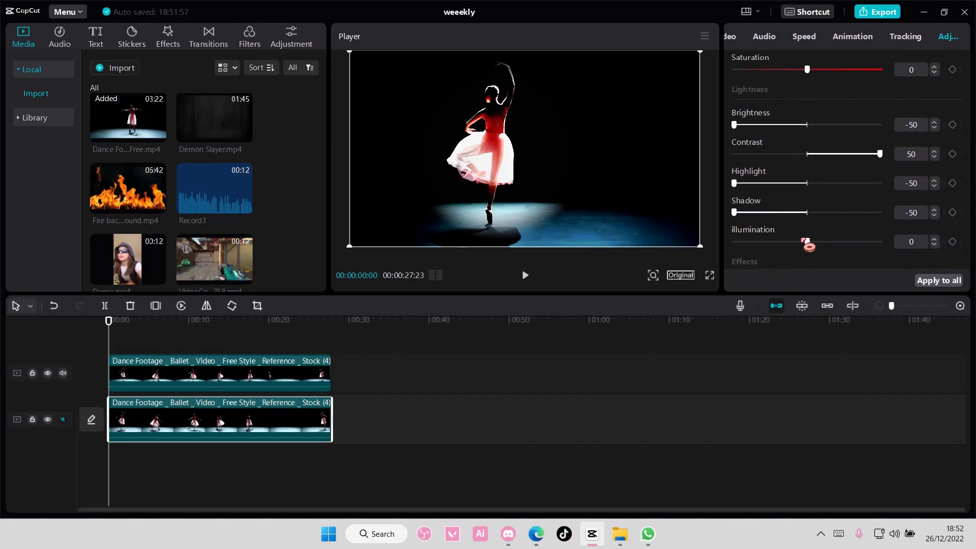
drag(804, 242, 728, 244)
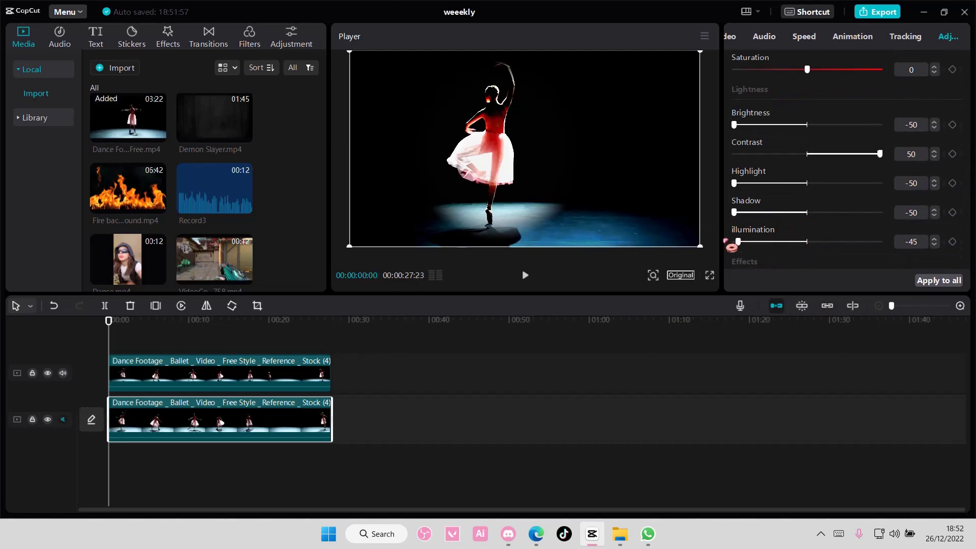
- Reselect the top clip and review its circle mask at X -104, Y 0 in the Mask panel
click(197, 381)
scroll(827, 111, up, 5)
click(737, 38)
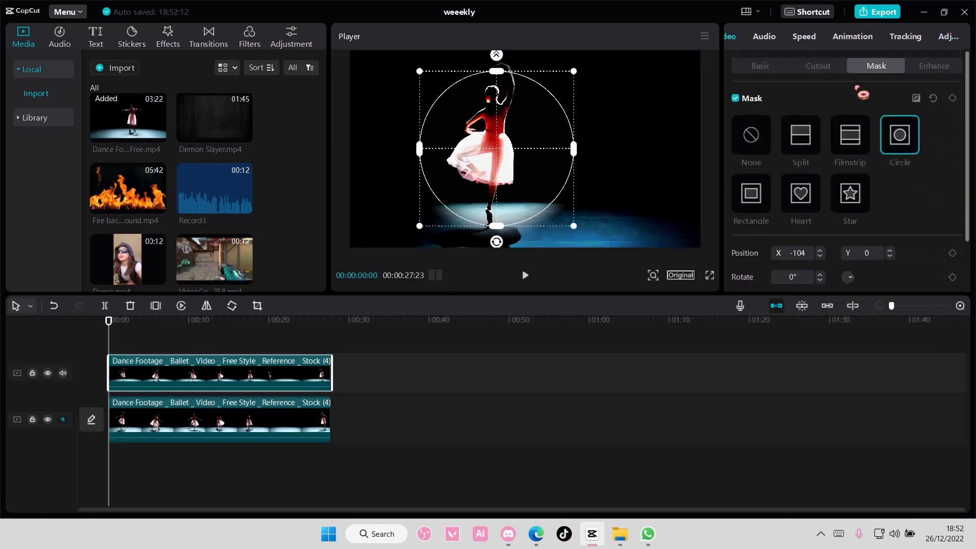
scroll(792, 272, down, 1)
scroll(762, 261, down, 1)
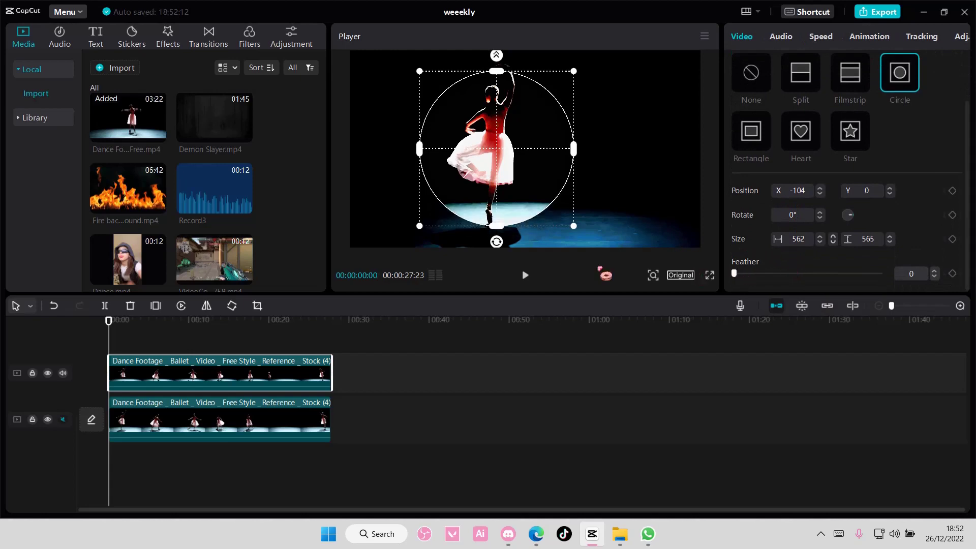
click(437, 343)
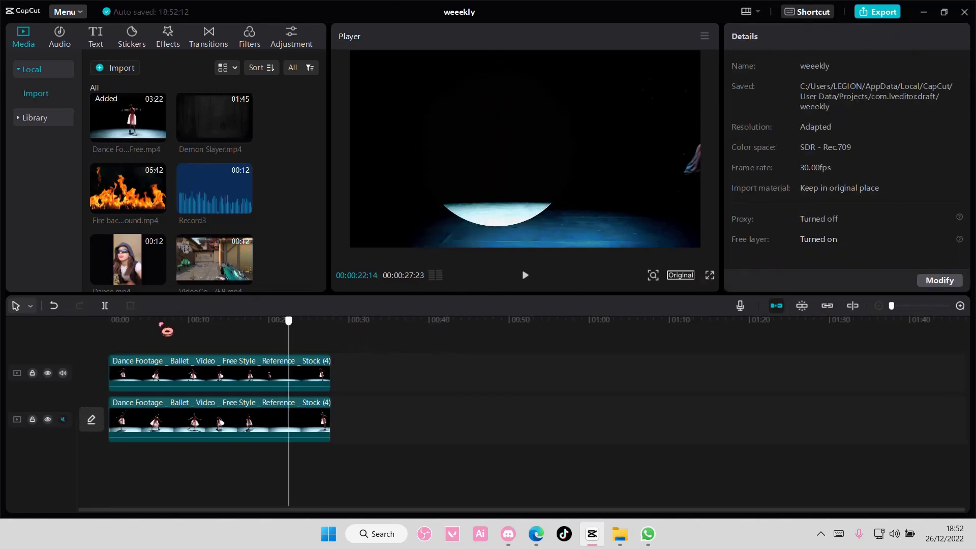
click(107, 321)
click(195, 363)
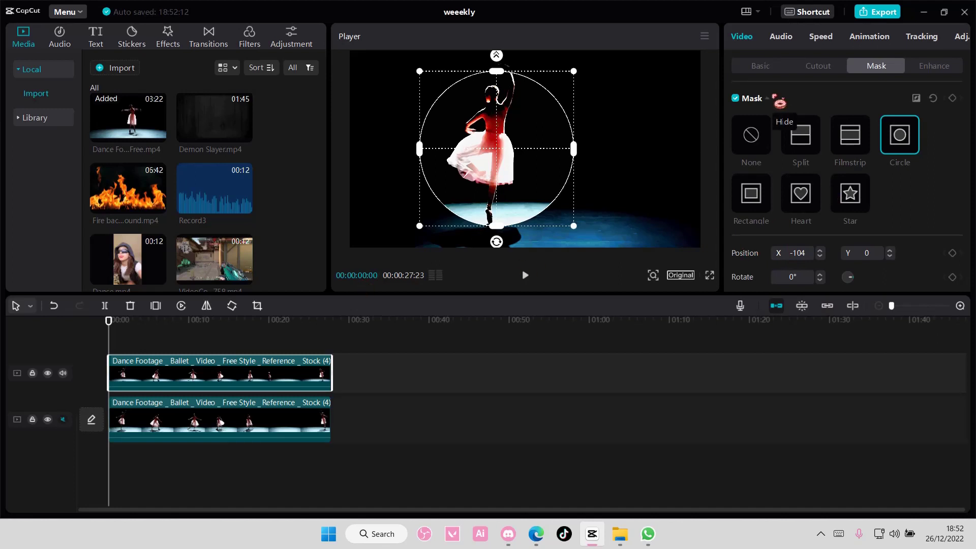
- Add a circle-mask keyframe at 0:00 and recentre the spotlight on the dancer at about one second
scroll(848, 151, down, 1)
scroll(847, 151, up, 1)
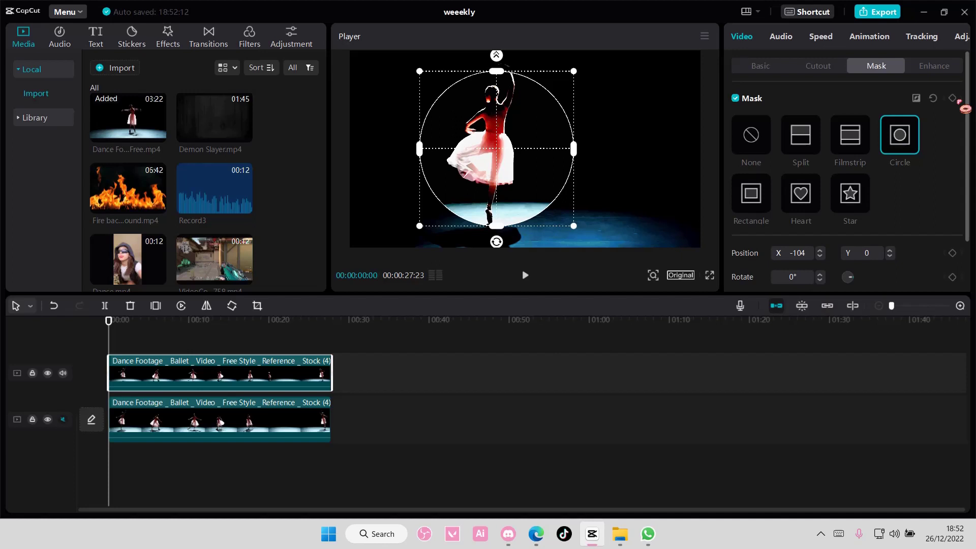
click(952, 98)
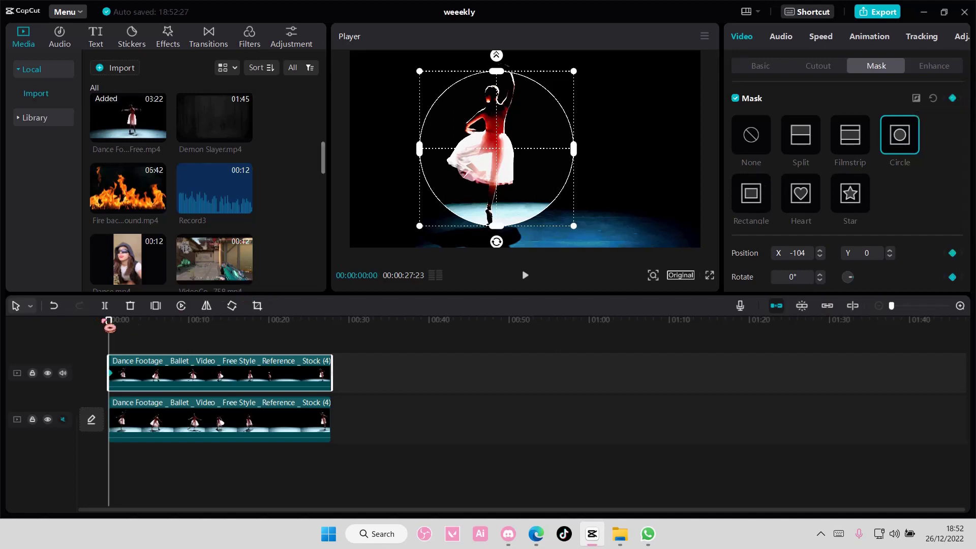
drag(106, 329, 116, 331)
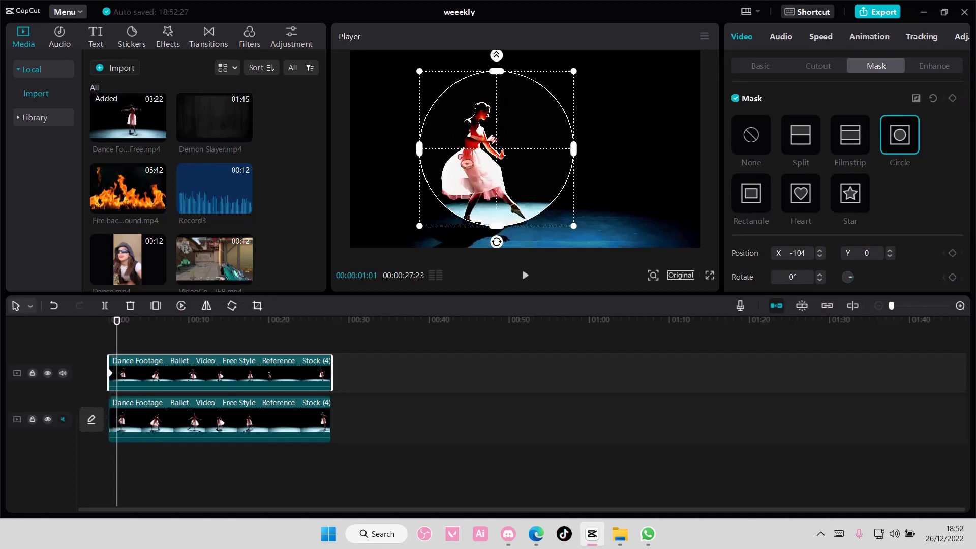
drag(504, 154, 489, 173)
- Shift the spotlight right onto the dancer at 00:00:02:11, then advance to 00:00:04:18
drag(117, 350, 128, 351)
drag(482, 172, 523, 172)
click(136, 338)
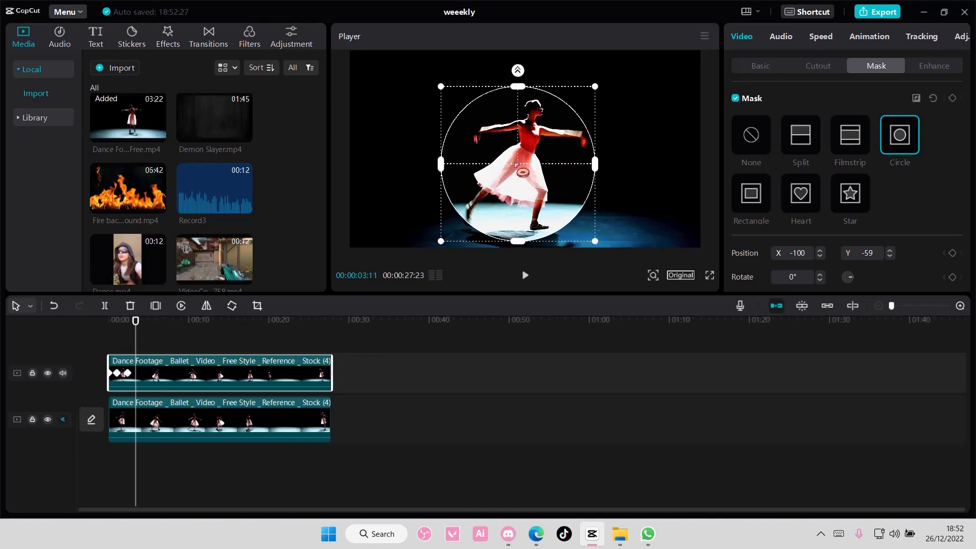
click(145, 330)
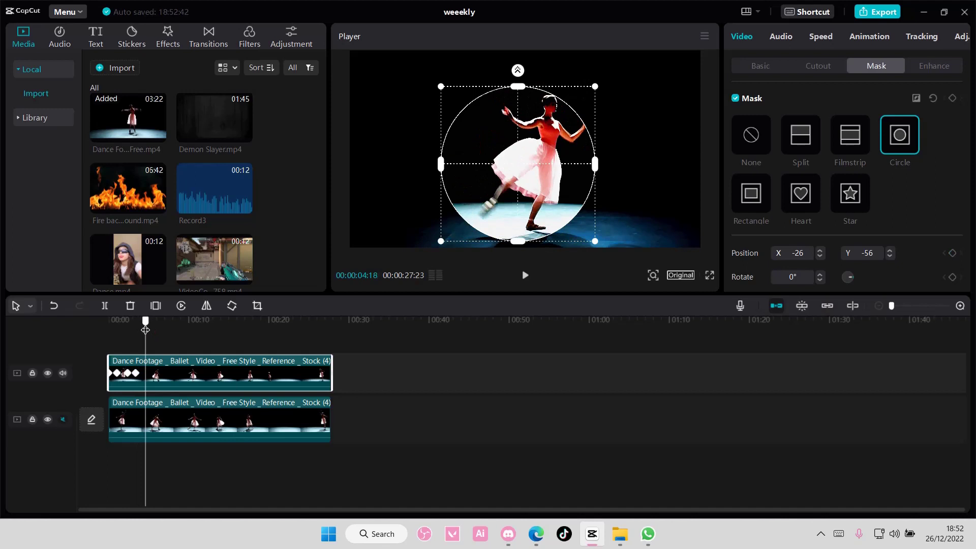
- Keyframe the spotlight onto the dancer at 00:00:04:12, 00:00:05:18 and 00:00:06:20
click(144, 329)
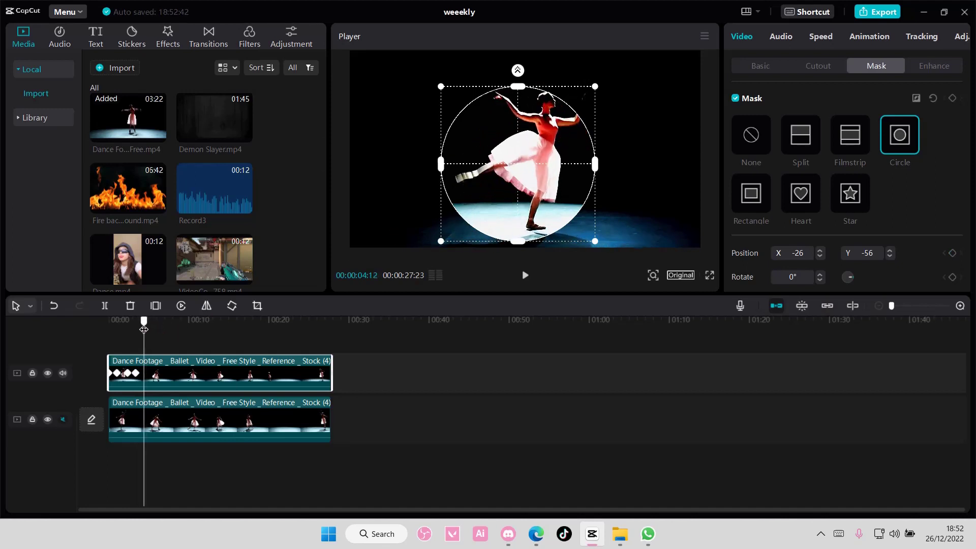
drag(517, 167, 541, 153)
drag(145, 341, 153, 341)
drag(540, 169, 563, 183)
drag(154, 349, 162, 350)
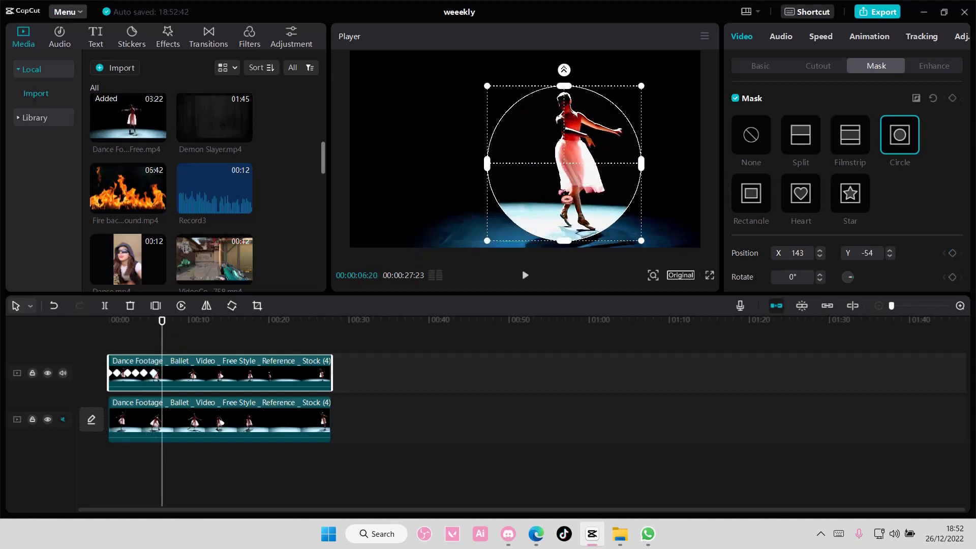
drag(489, 213, 494, 208)
- Keyframe the spotlight onto the dancer at 00:00:09:26, 00:00:11:15 and 00:00:12:21
drag(163, 328, 170, 329)
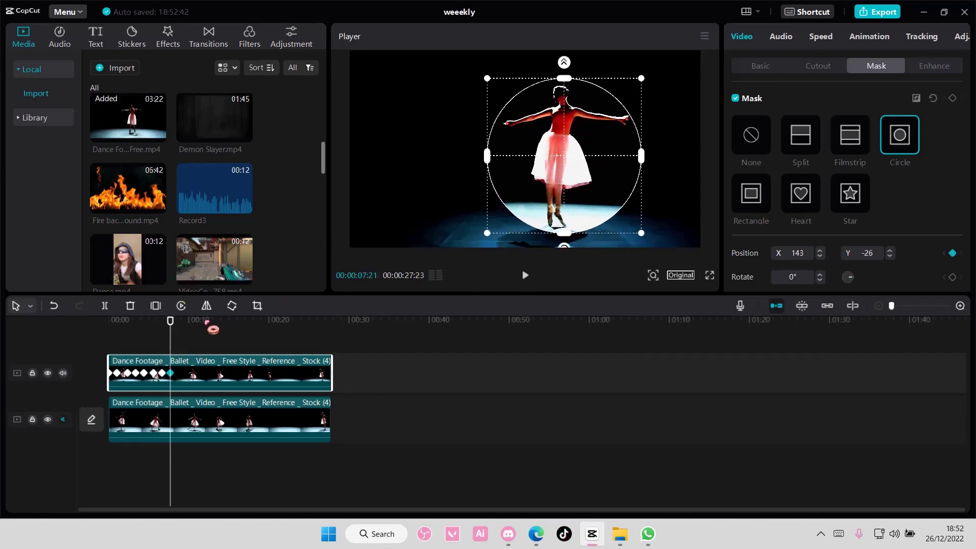
click(184, 333)
drag(183, 333, 188, 333)
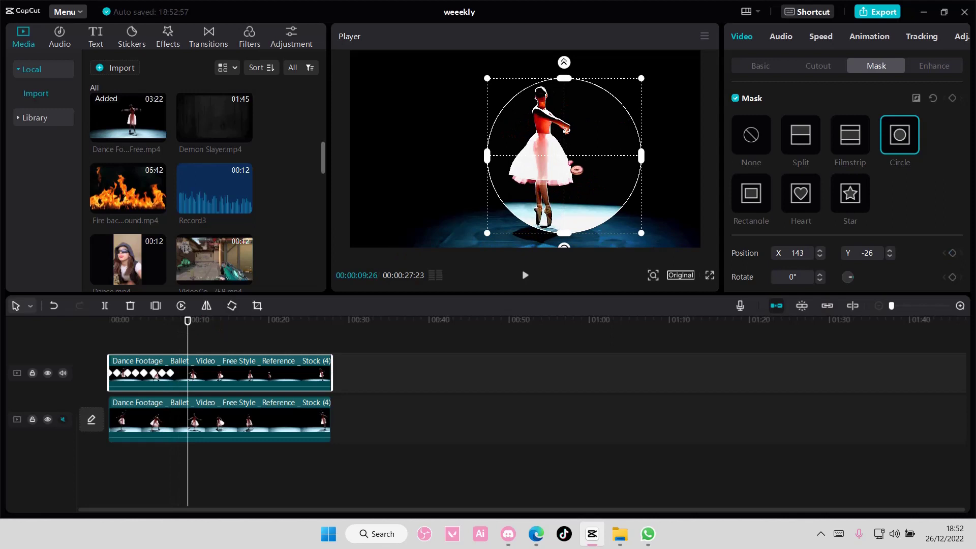
drag(577, 169, 545, 172)
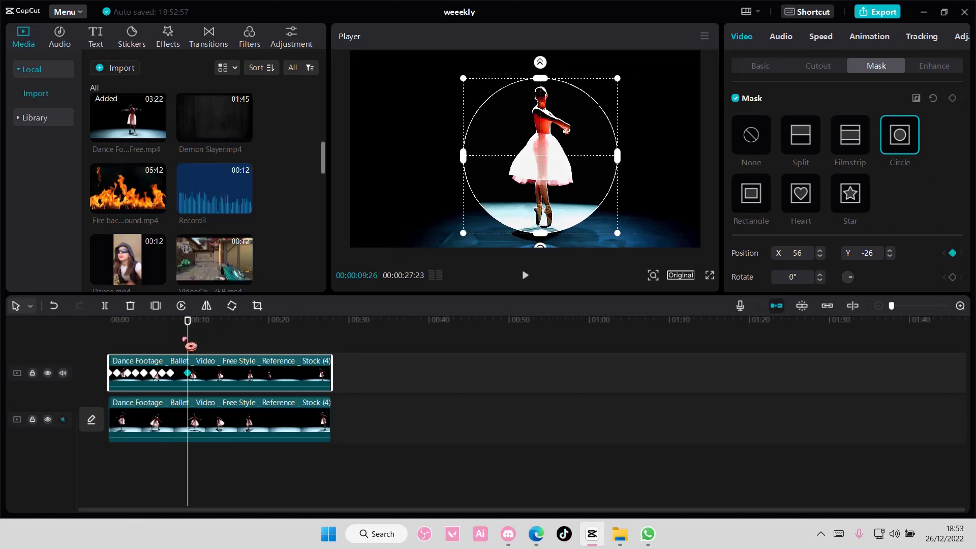
drag(191, 346, 204, 346)
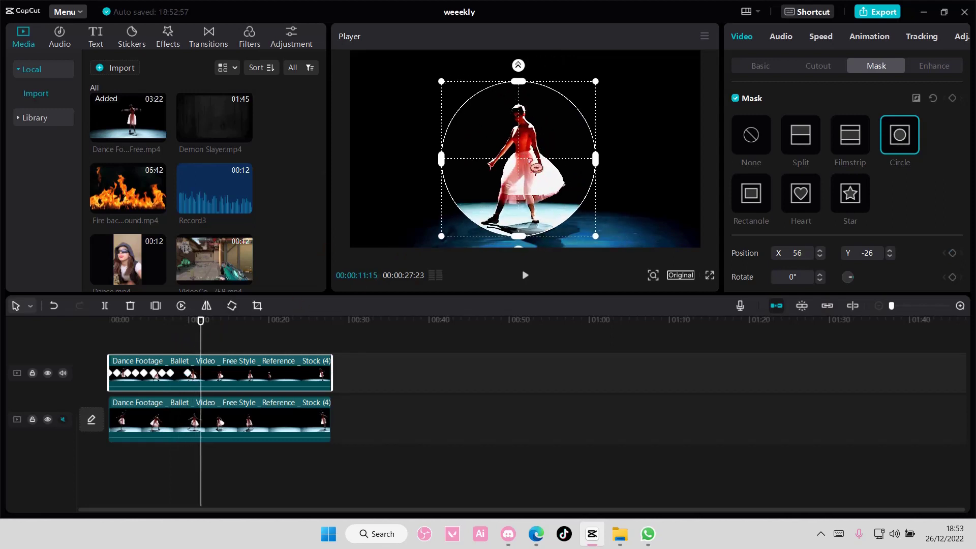
drag(536, 165, 534, 169)
drag(200, 346, 210, 346)
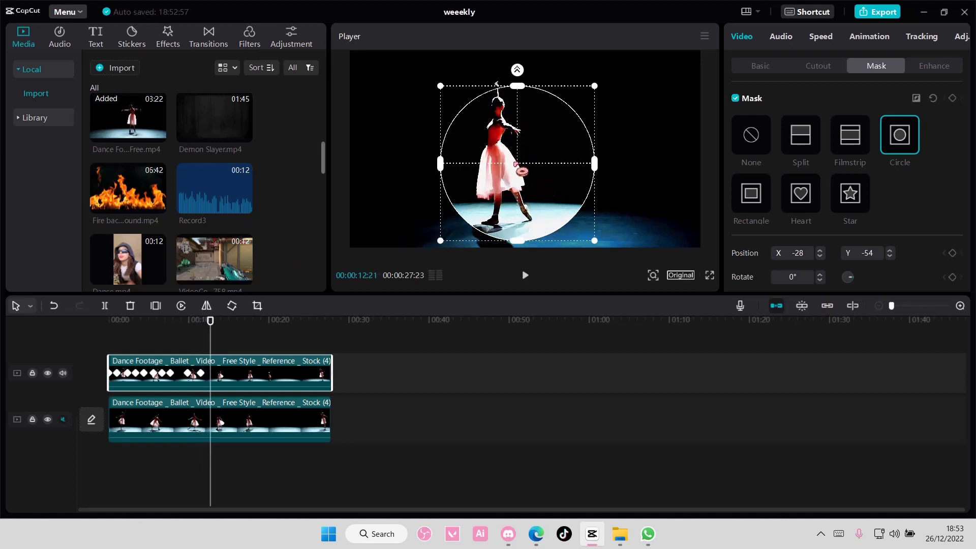
drag(521, 169, 505, 160)
drag(210, 347, 267, 356)
- Keyframe the spotlight from the stage's left edge onto the dancer at 00:00:20:23 and 00:00:21:24
drag(398, 175, 342, 189)
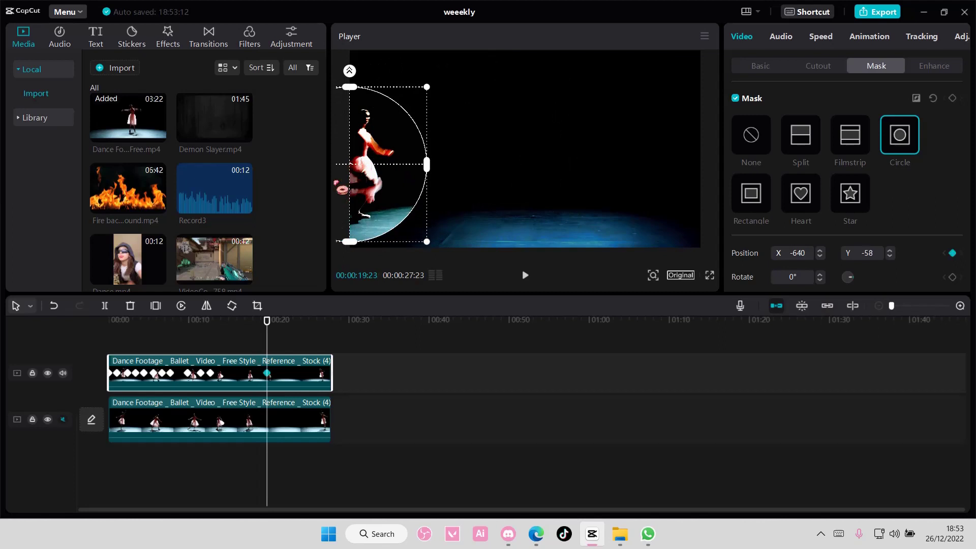
drag(264, 340, 272, 341)
drag(361, 162, 428, 148)
drag(275, 320, 283, 321)
drag(434, 156, 488, 168)
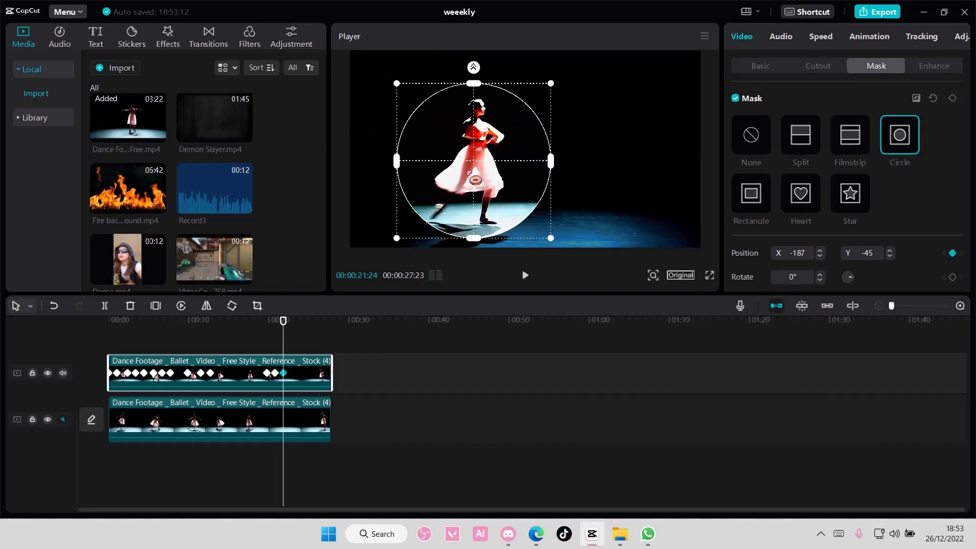
- Move the spotlight right with the dancer at 23:00, 24:10 and 25:12, ending at X 531, Y -32
drag(284, 323, 292, 326)
drag(478, 176, 549, 177)
drag(300, 319, 304, 320)
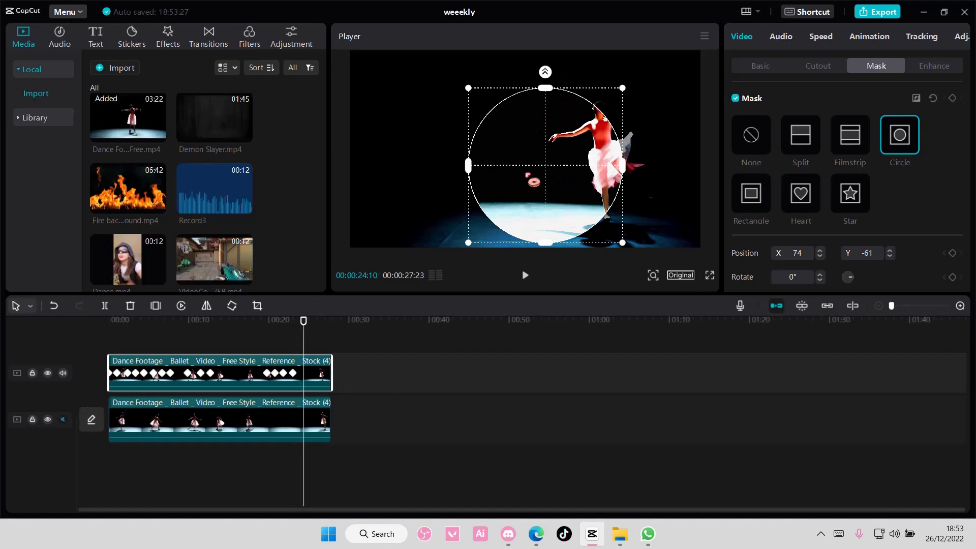
drag(545, 174, 601, 169)
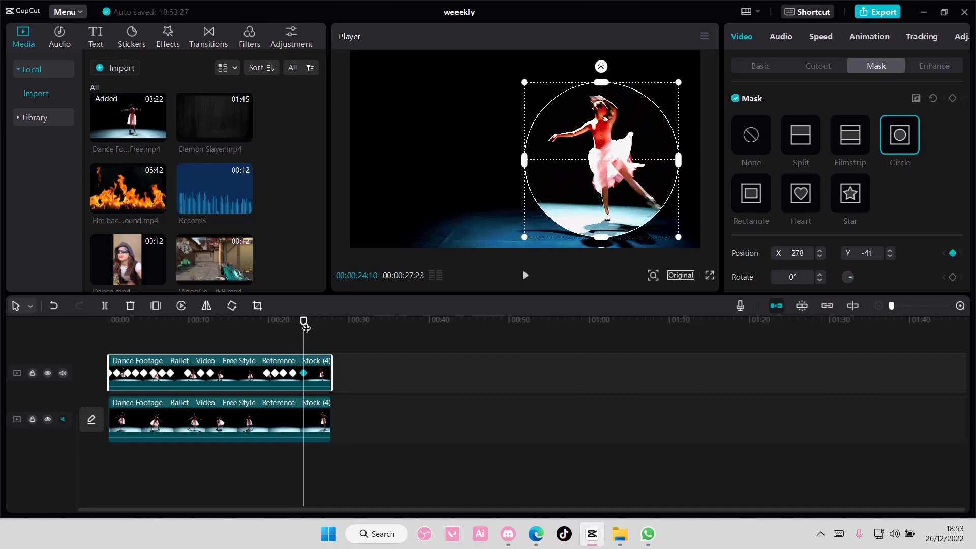
drag(305, 325, 312, 325)
drag(606, 170, 679, 164)
key(space)
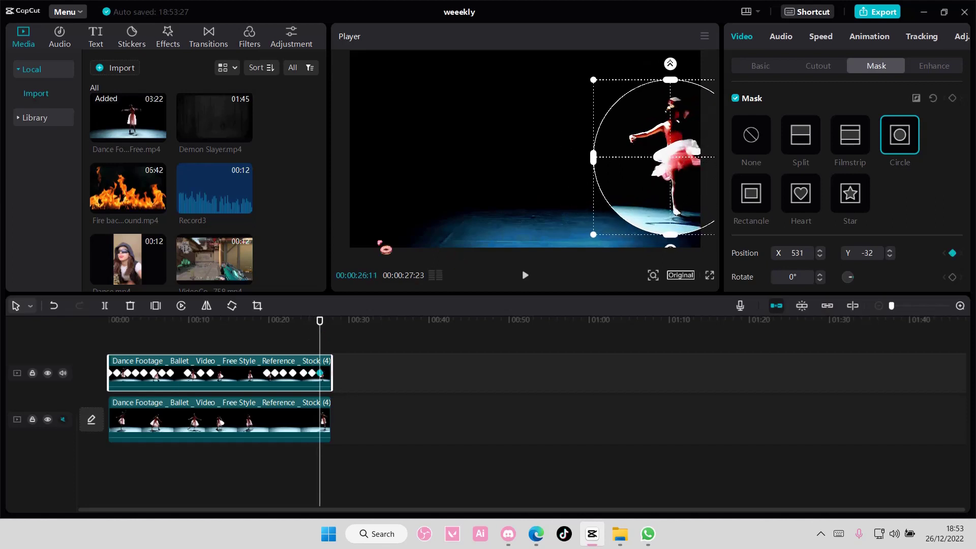
- Mute the top track's audio, play the spotlight animation from the start, and recheck the mask settings
click(63, 372)
click(43, 324)
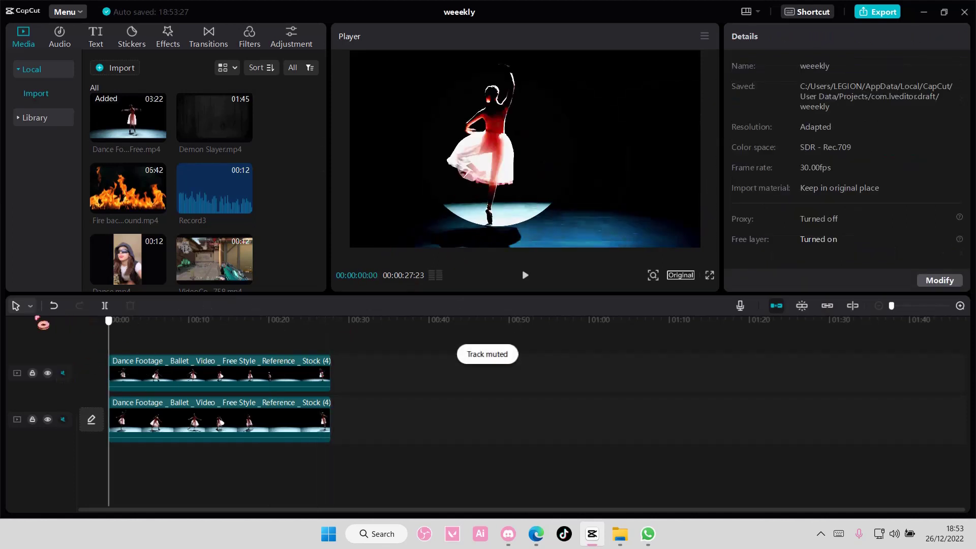
click(525, 276)
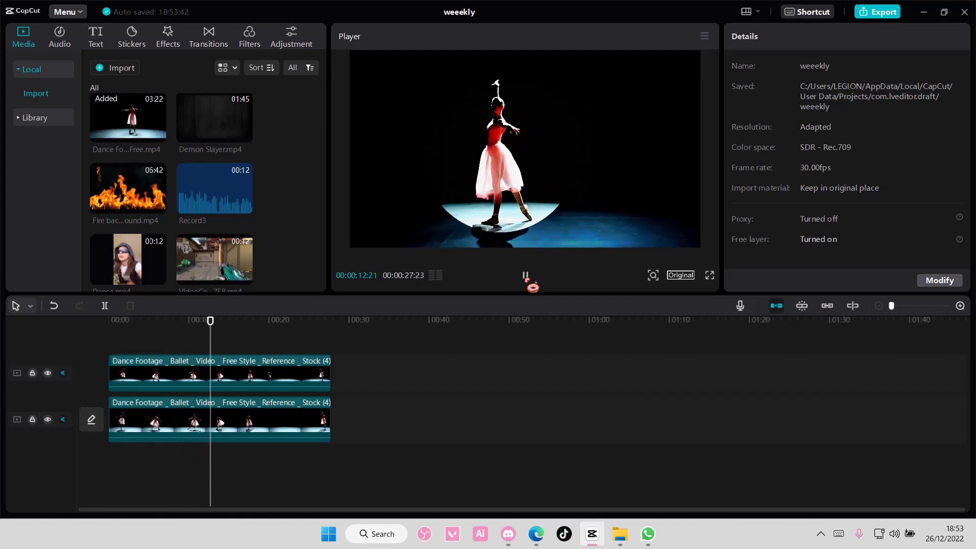
click(525, 275)
click(262, 376)
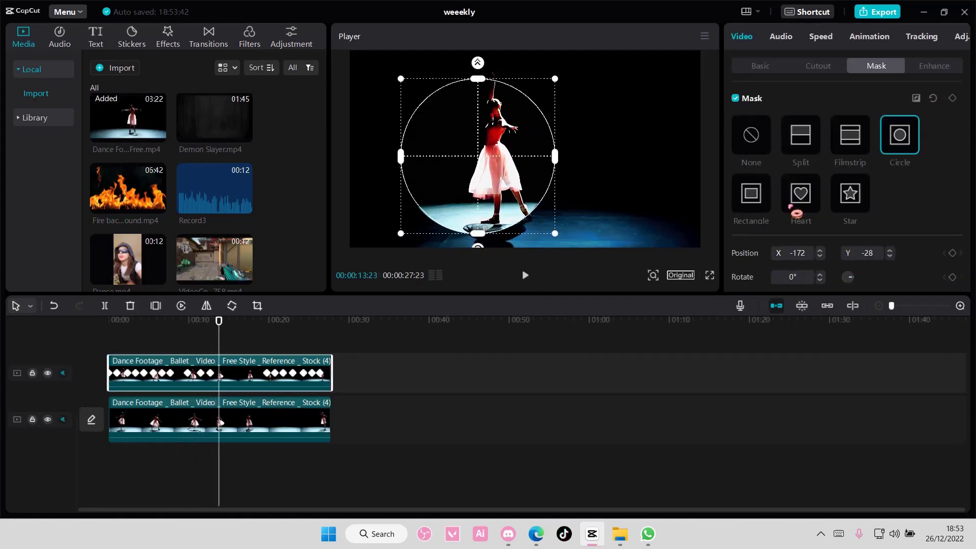
scroll(811, 252, down, 1)
scroll(772, 274, down, 1)
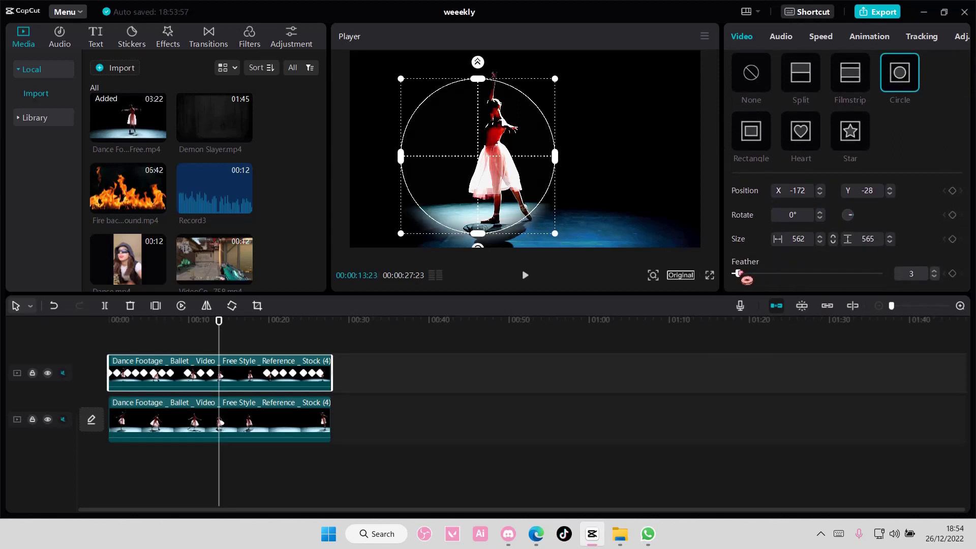
click(491, 315)
click(242, 320)
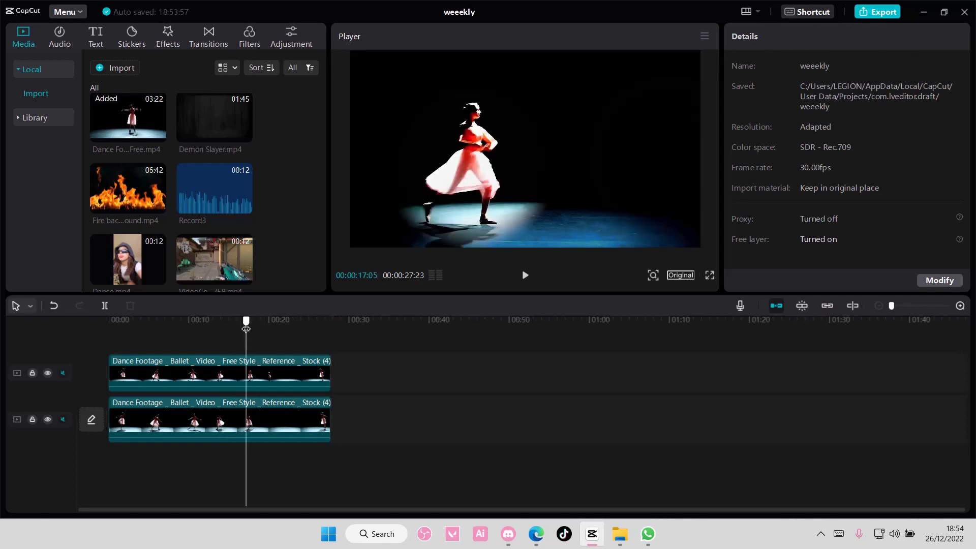
click(525, 275)
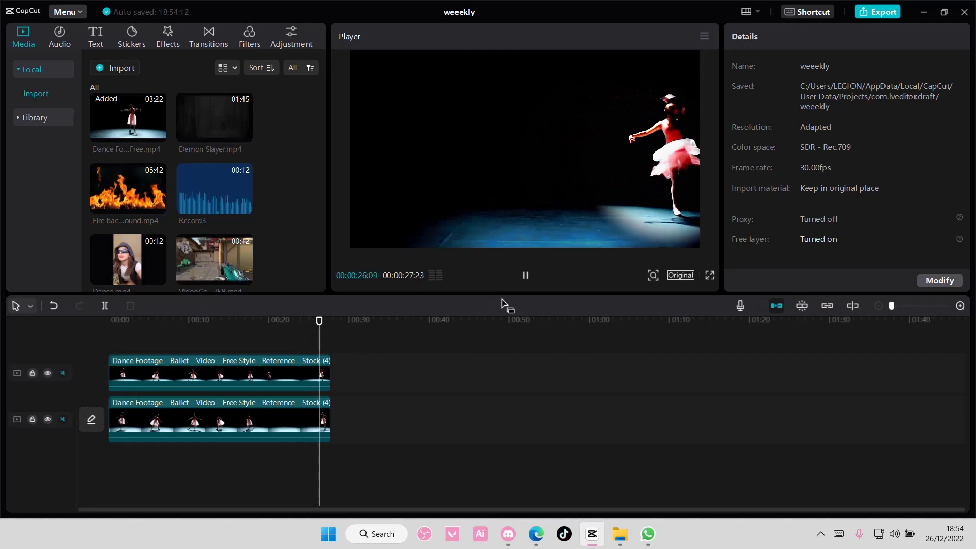
drag(333, 334, 274, 334)
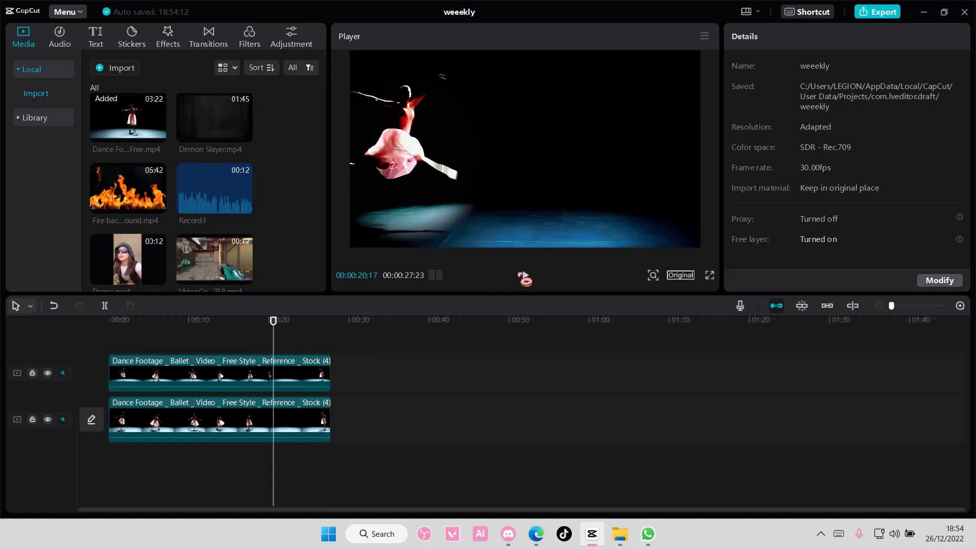
click(529, 277)
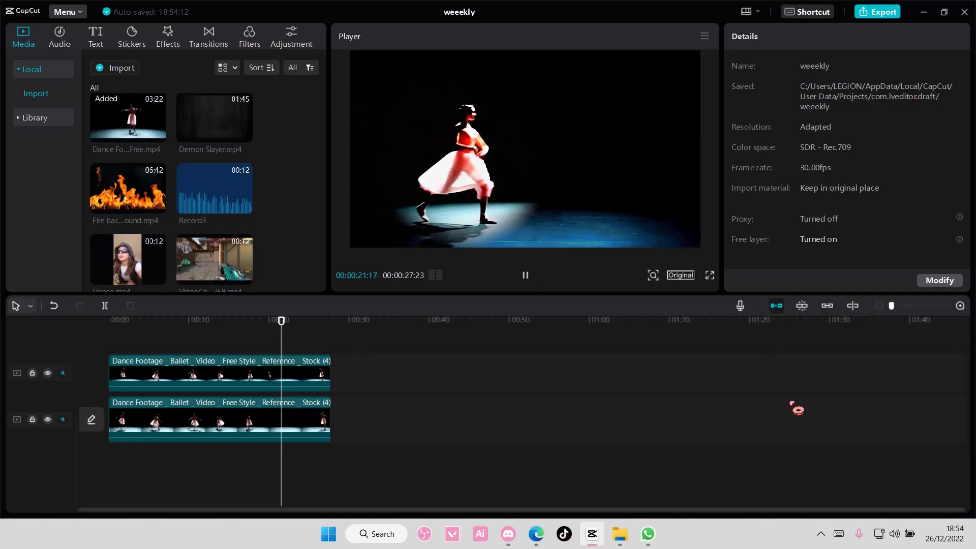